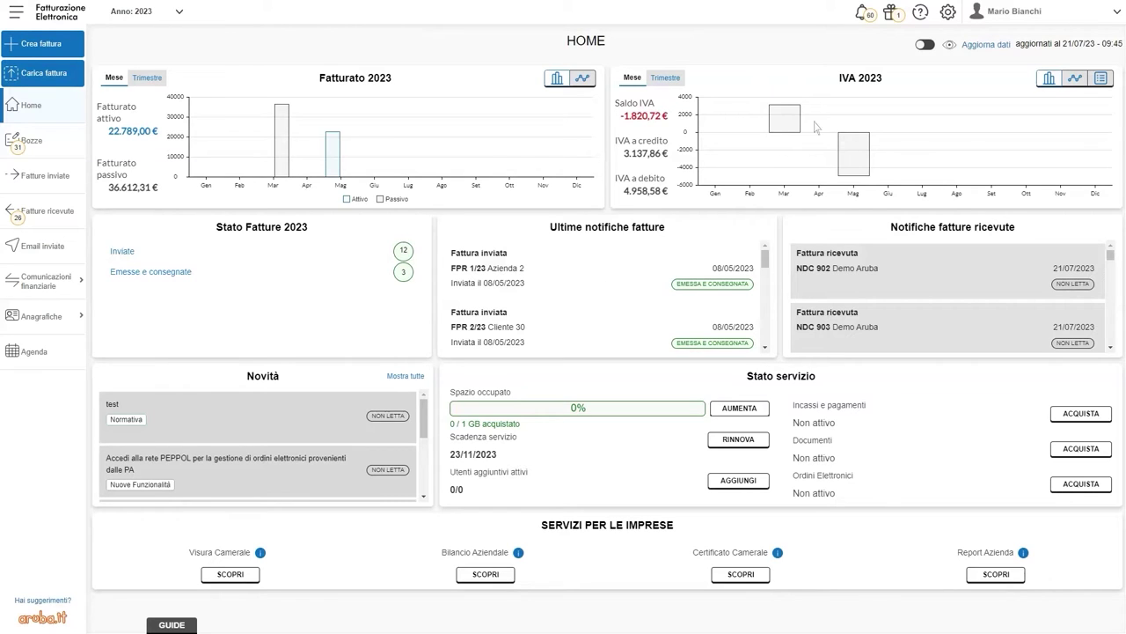
Open the Dati ricezione section of the billing profile settings (Profilo di fatturazione).
{"action": "left_click", "coordinate": [953, 18]}
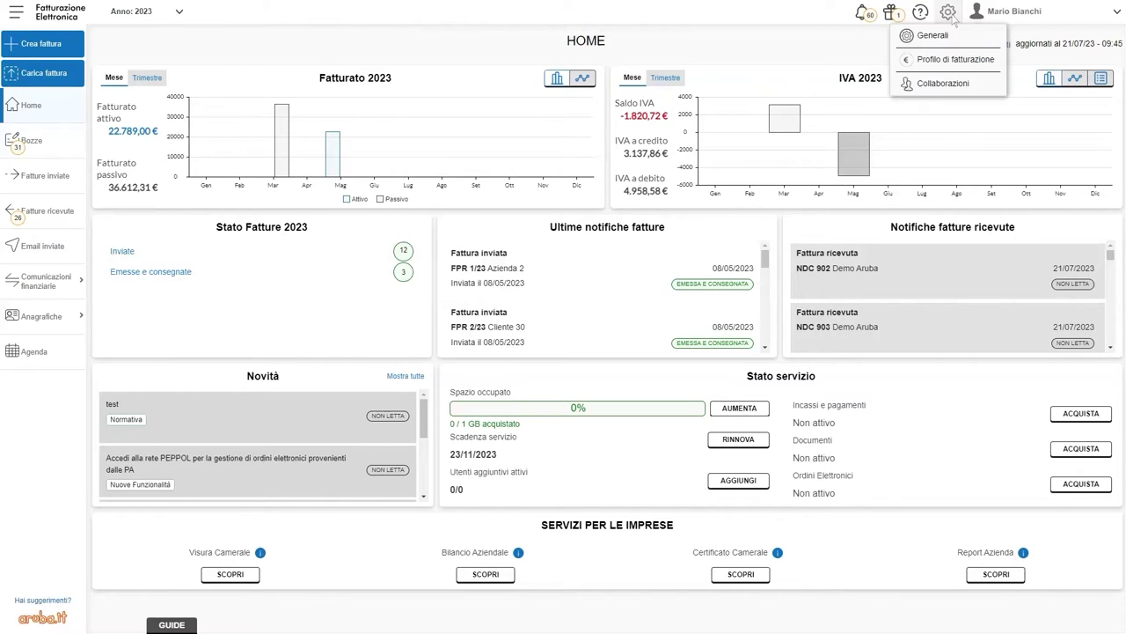
{"action": "left_click", "coordinate": [971, 67]}
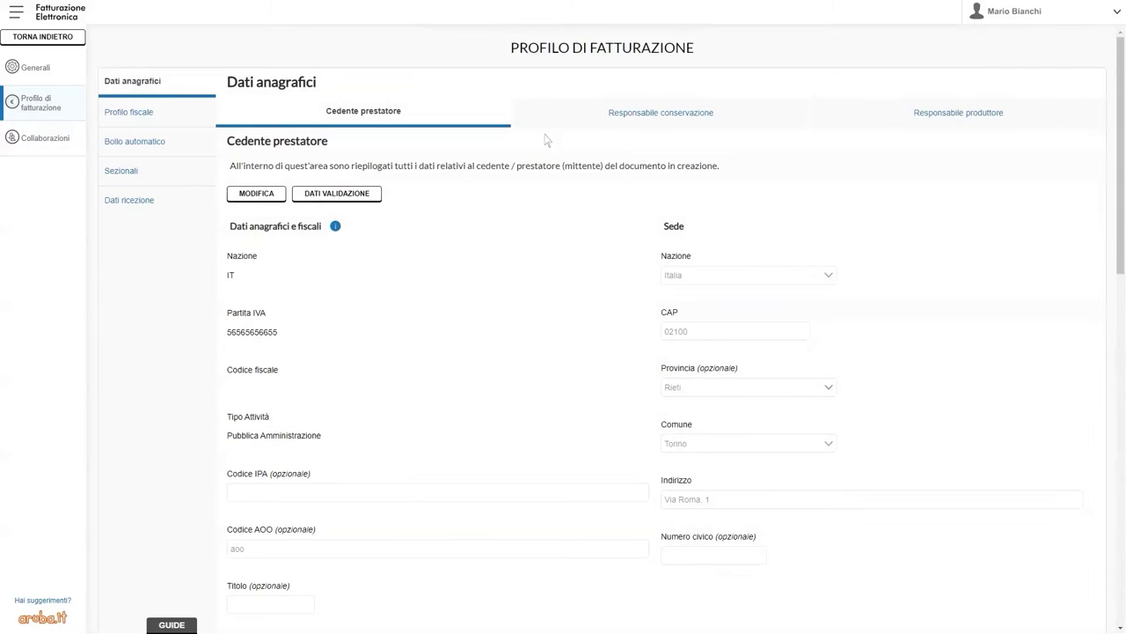
{"action": "left_click", "coordinate": [153, 205]}
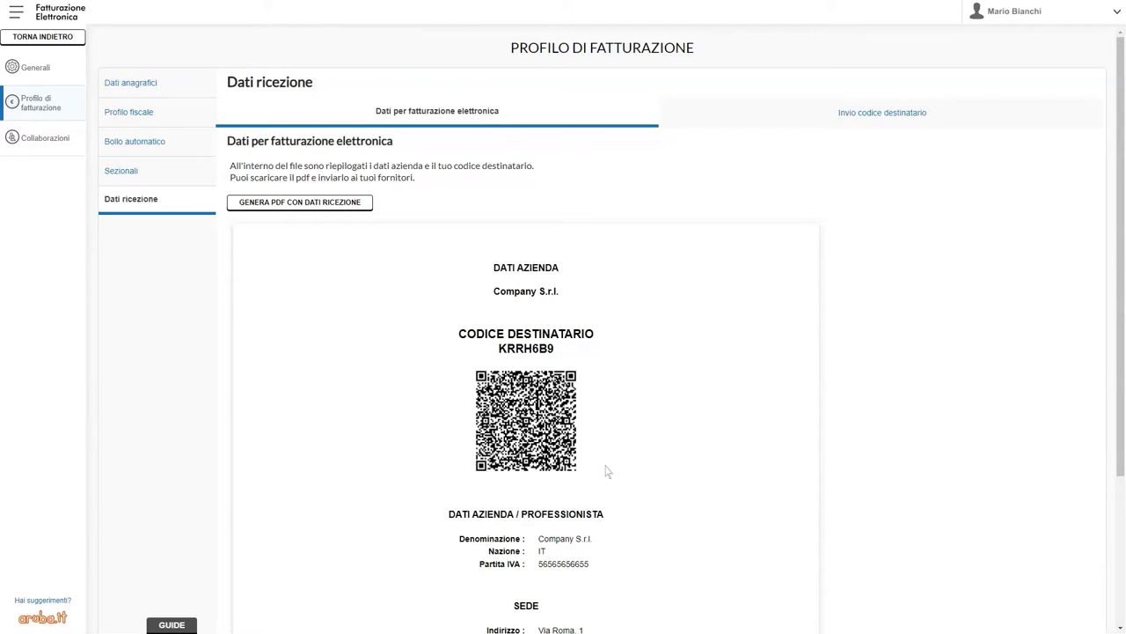
Enter the supplier's email address for sending the recipient code, under Invio codice destinatario.
{"action": "left_click", "coordinate": [899, 124]}
{"action": "left_click", "coordinate": [354, 269]}
{"action": "type", "text": "email@email.com"}
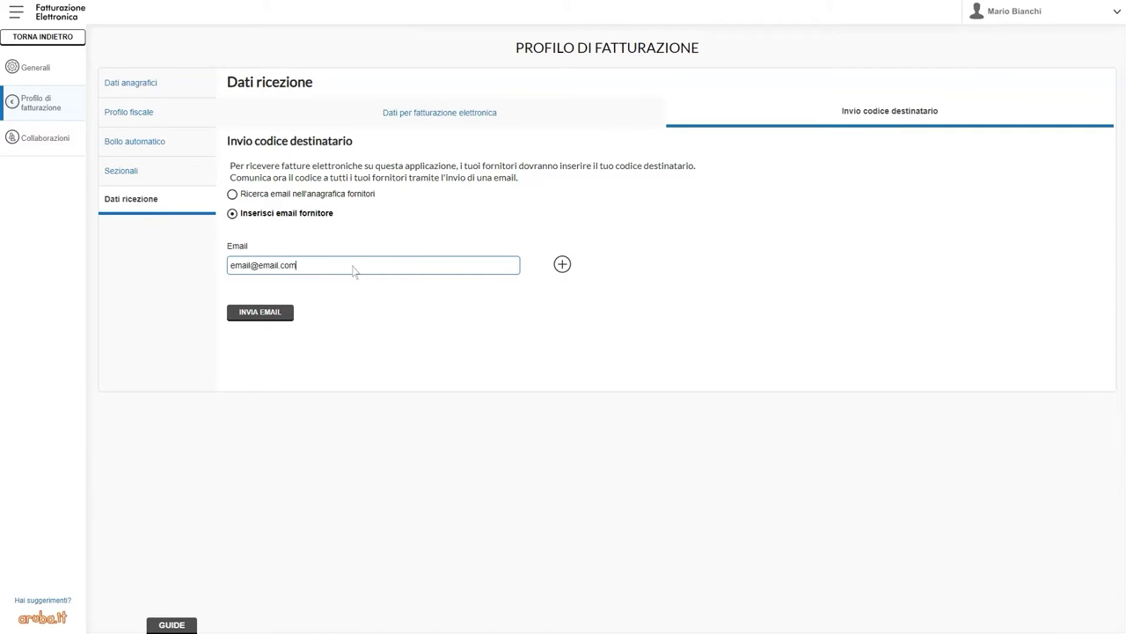
Try adding and removing further supplier email fields, and look at the Ricerca email nell'anagrafica fornitori option.
{"action": "left_click", "coordinate": [563, 265]}
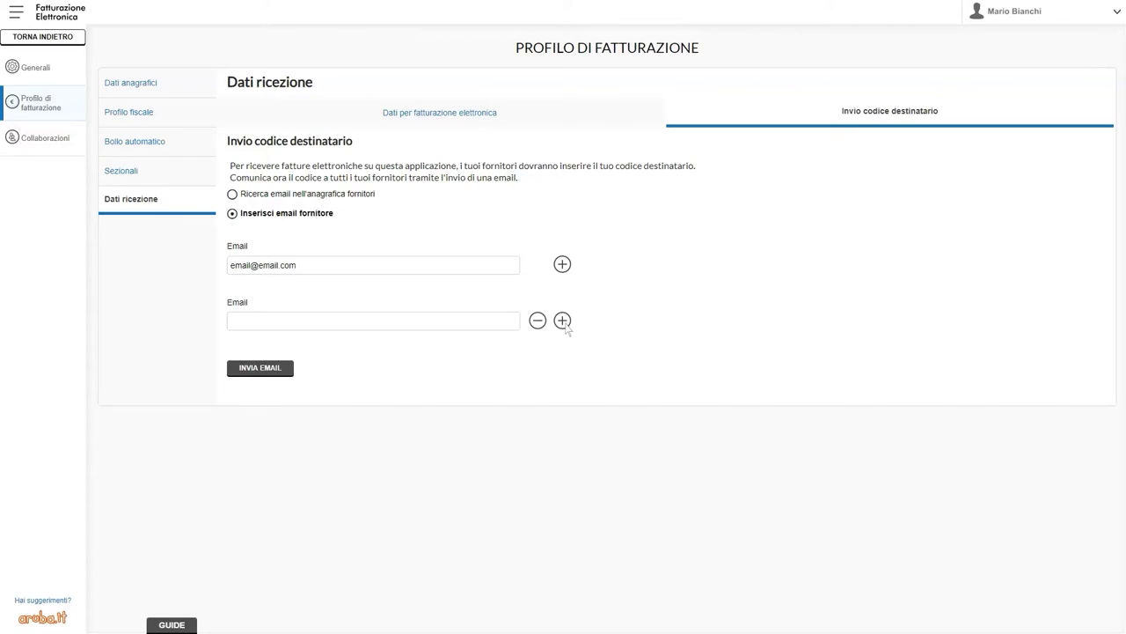
{"action": "left_click", "coordinate": [563, 320]}
{"action": "left_click", "coordinate": [538, 377]}
{"action": "left_click", "coordinate": [538, 321]}
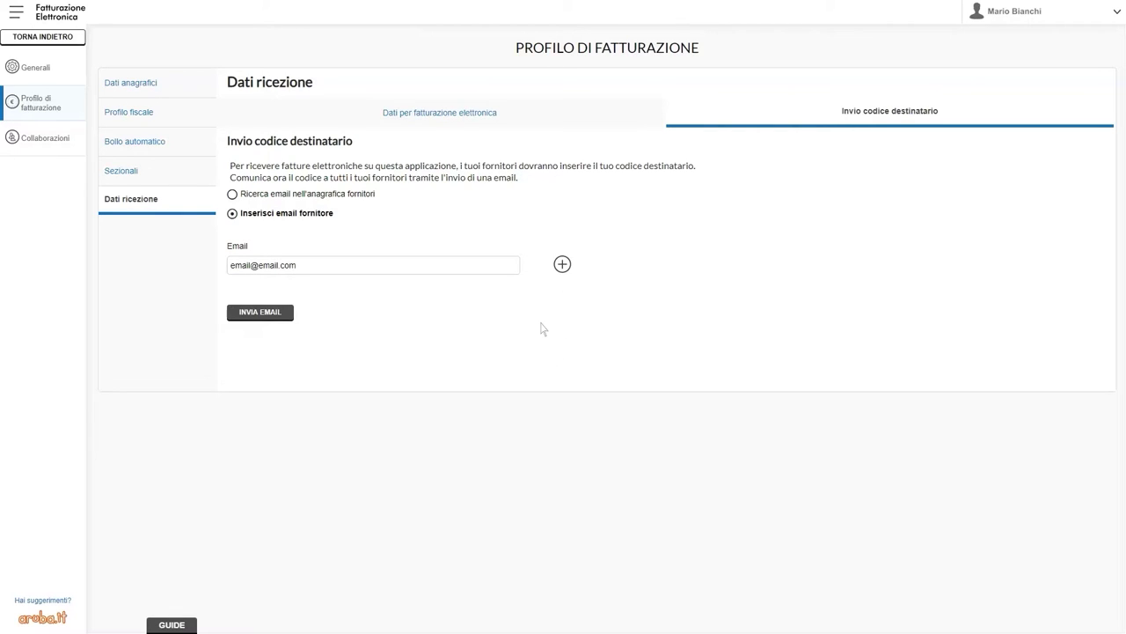
{"action": "left_click", "coordinate": [233, 195]}
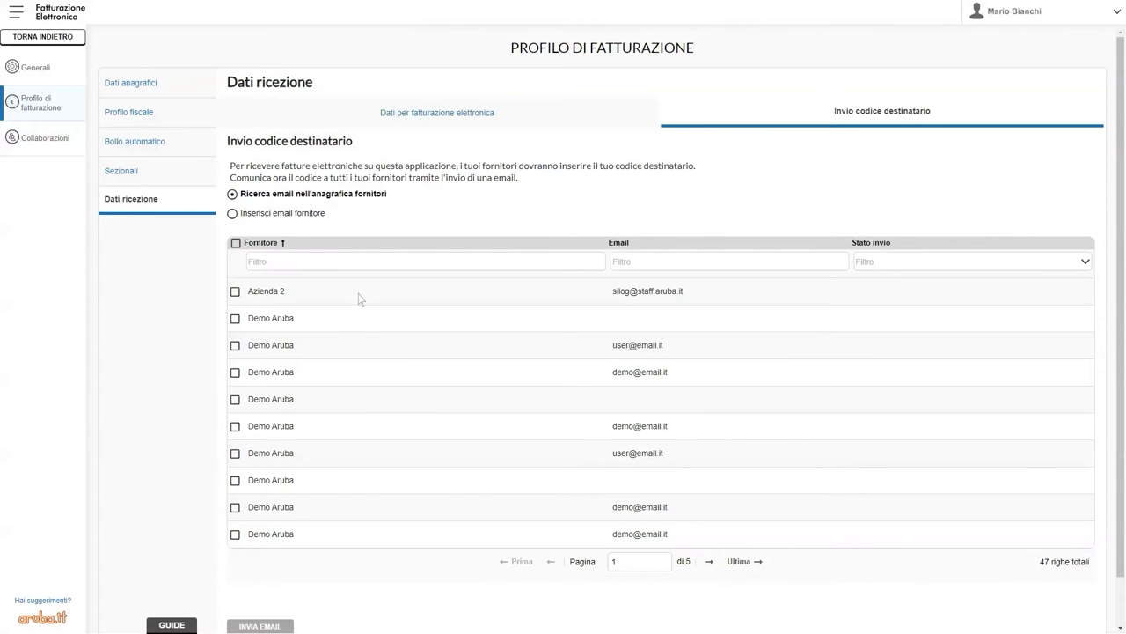
{"action": "left_click", "coordinate": [233, 213]}
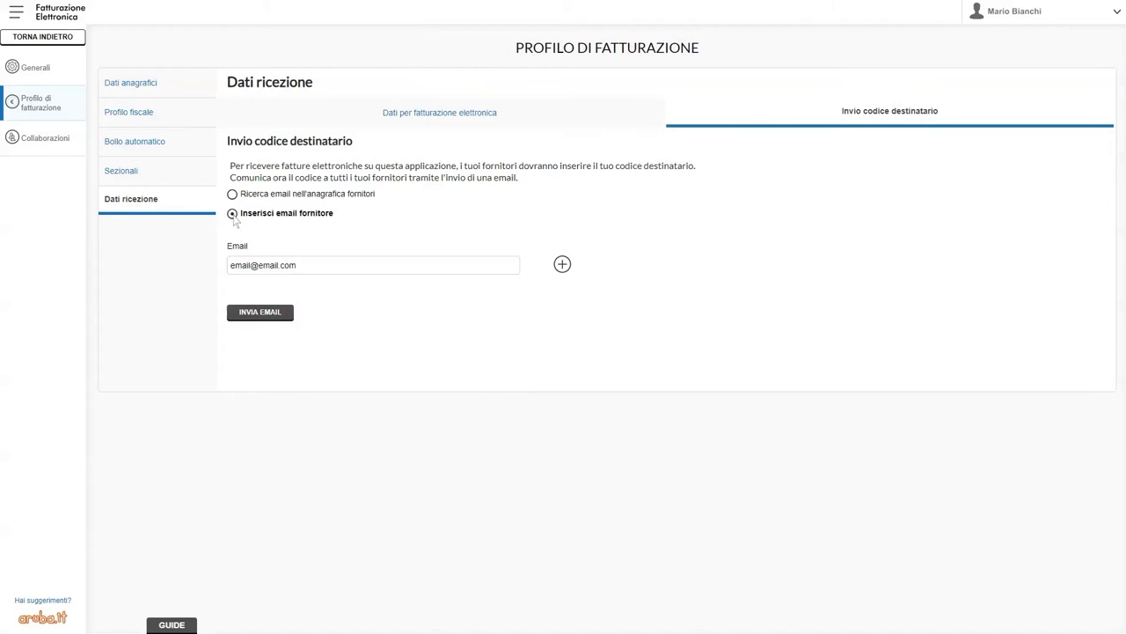
Send the recipient code email to the entered supplier address and go back to the home page.
{"action": "left_click", "coordinate": [280, 313]}
{"action": "left_click", "coordinate": [620, 353]}
{"action": "left_click", "coordinate": [72, 39]}
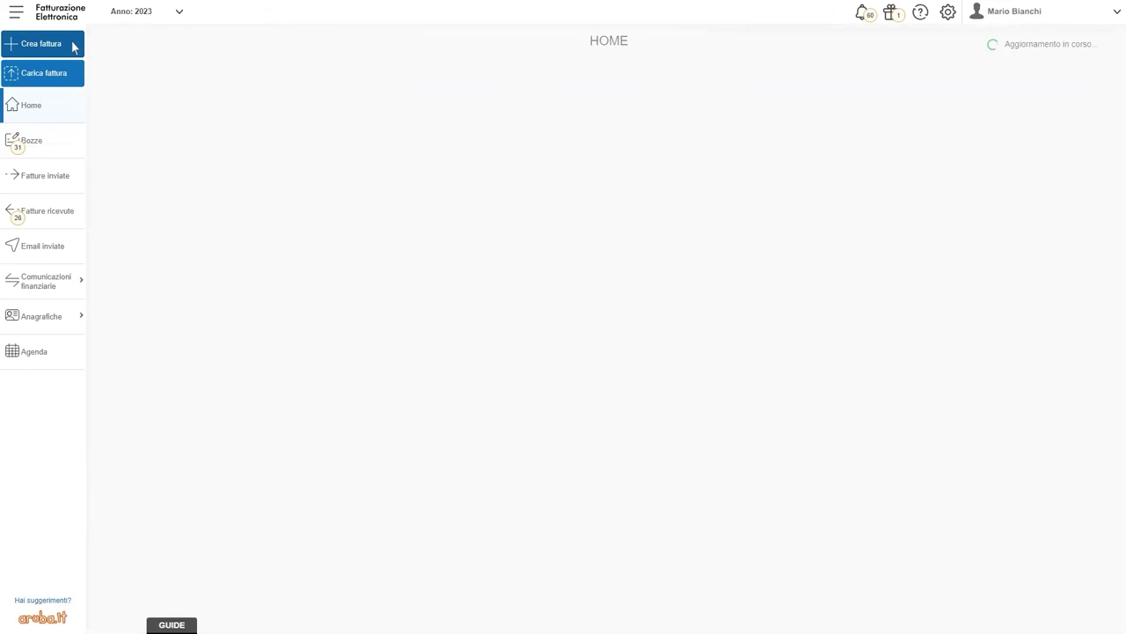
Open the received invoices (Fatture ricevute) and filter the list to unread ones (Non lette).
{"action": "left_click", "coordinate": [59, 218]}
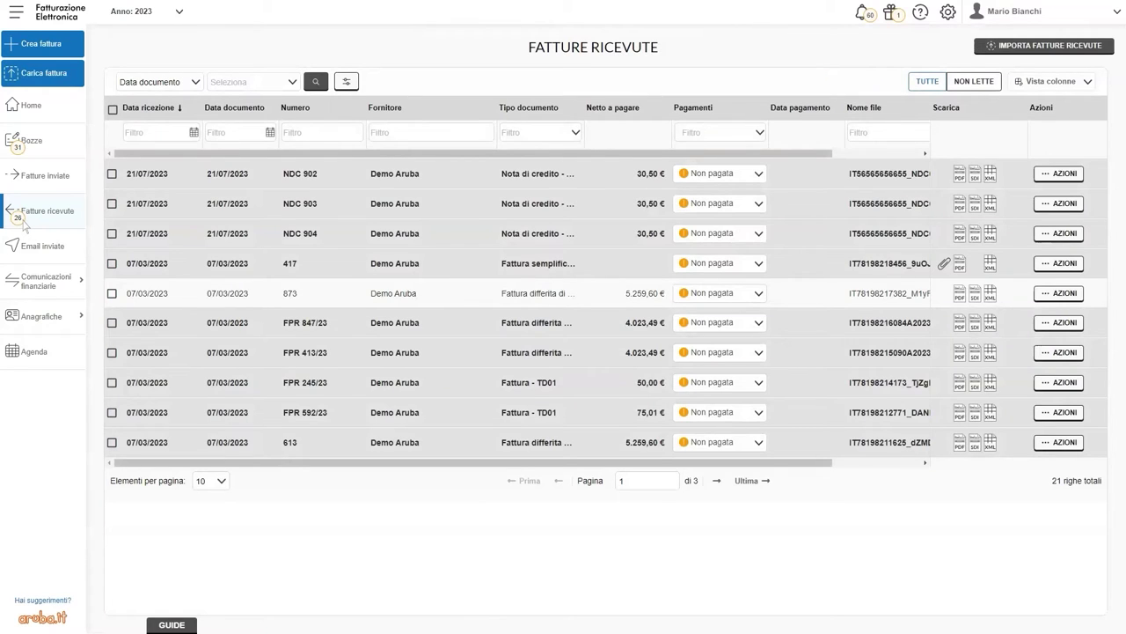
{"action": "left_click", "coordinate": [977, 86]}
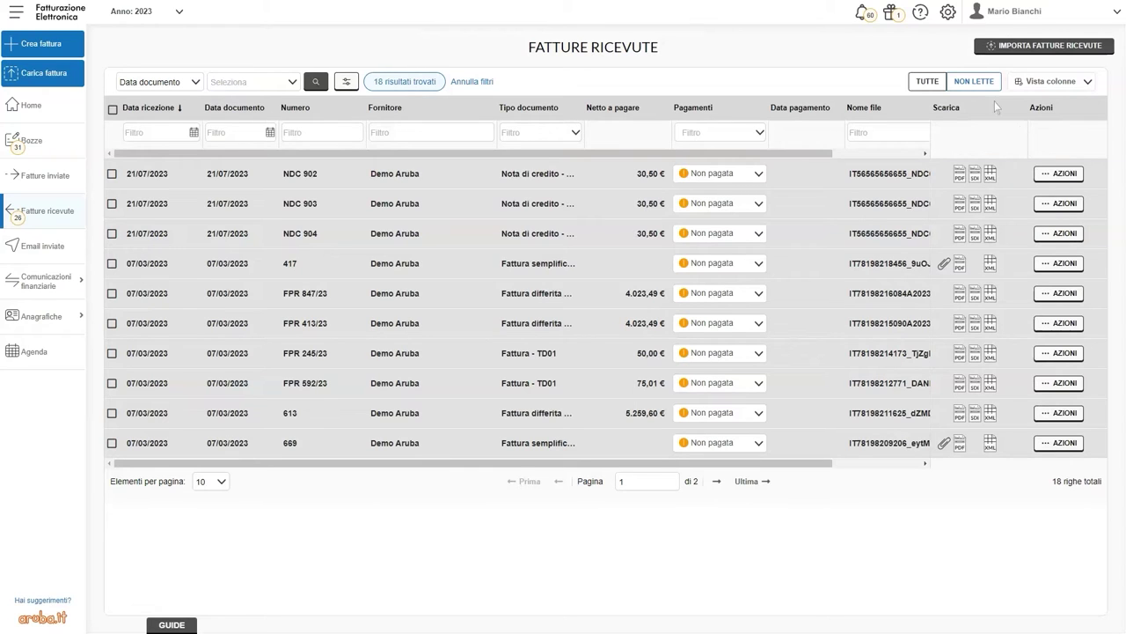
Mark received credit note NDC 902 as read and check which other actions are available for it.
{"action": "left_click", "coordinate": [1059, 173]}
{"action": "left_click", "coordinate": [1078, 217]}
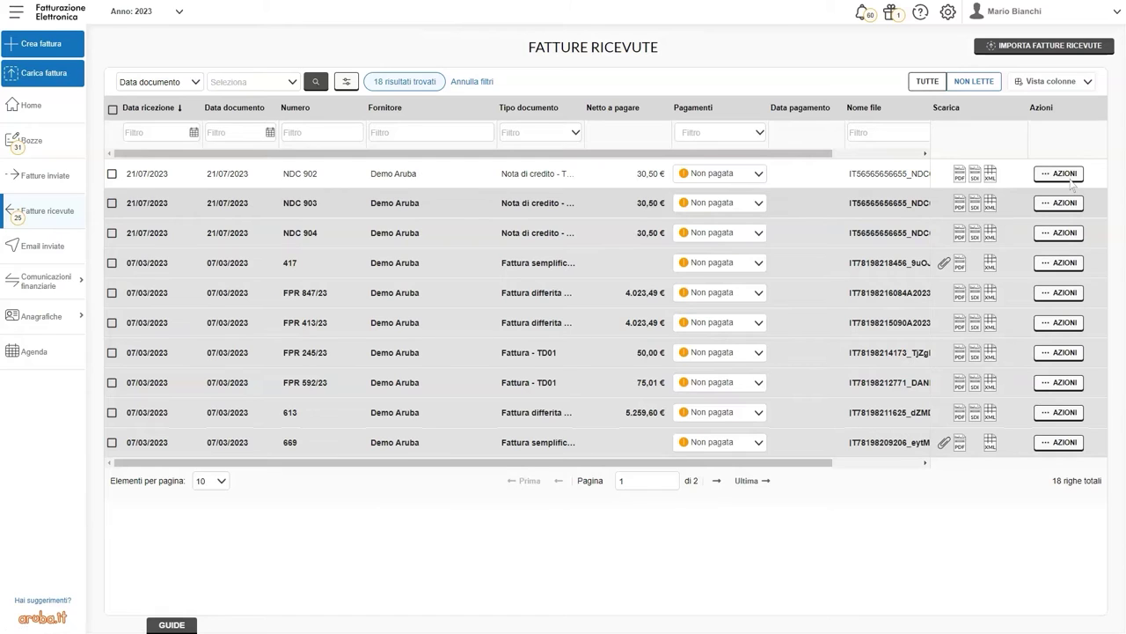
{"action": "left_click", "coordinate": [1065, 173]}
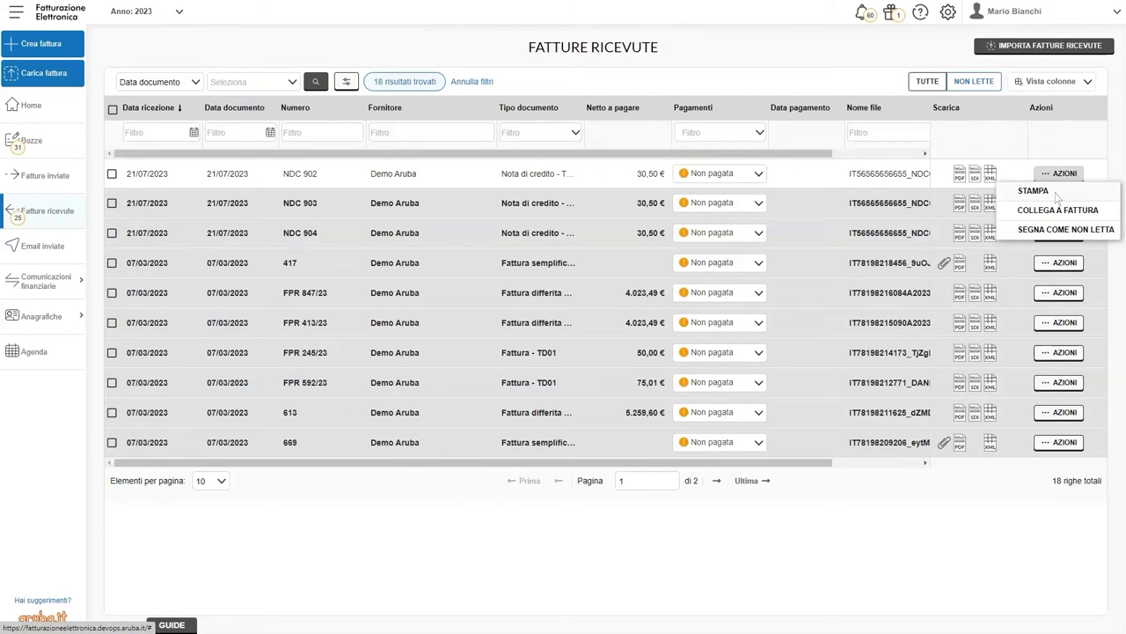
{"action": "left_click", "coordinate": [1078, 179]}
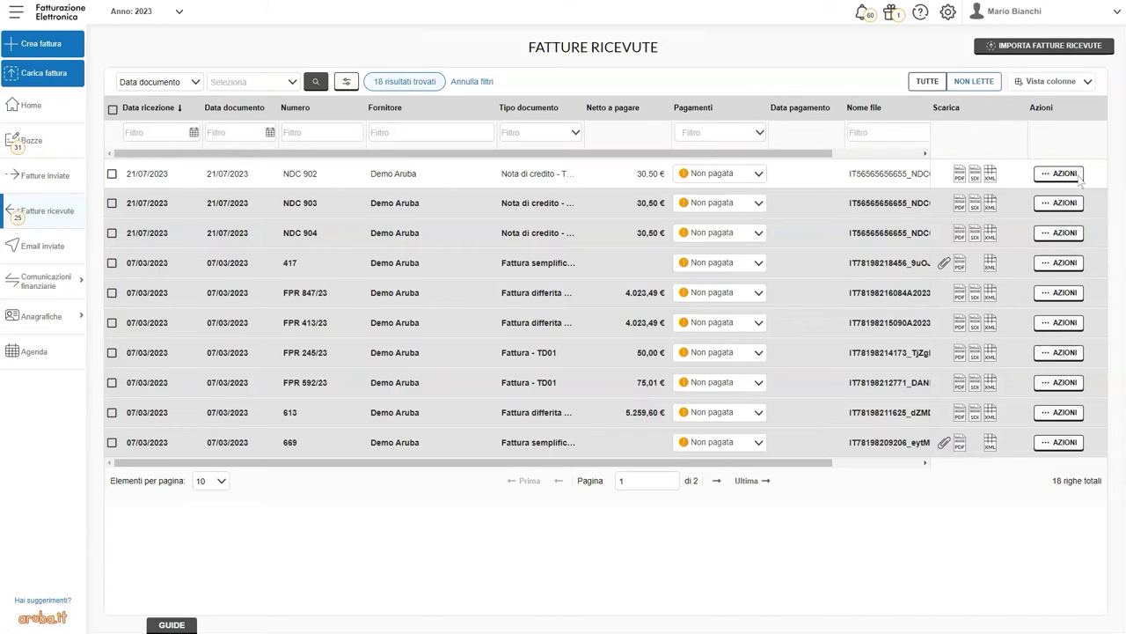
Set the payment status of credit note NDC 902 to Pagata with payment date 21/07/2023.
{"action": "left_click", "coordinate": [758, 175]}
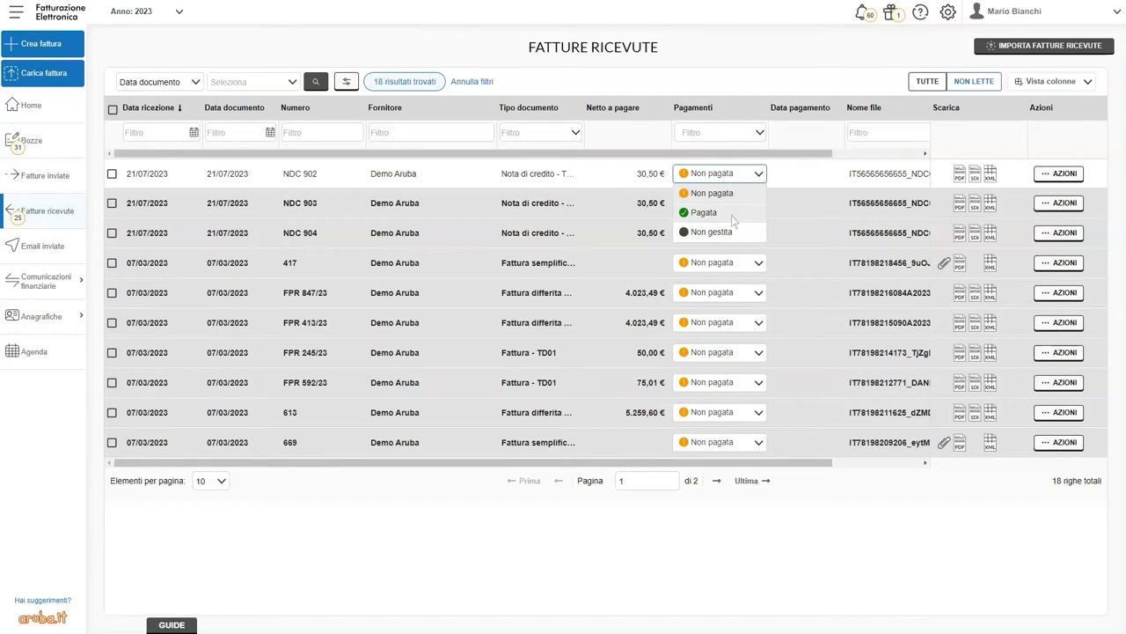
{"action": "left_click", "coordinate": [762, 180]}
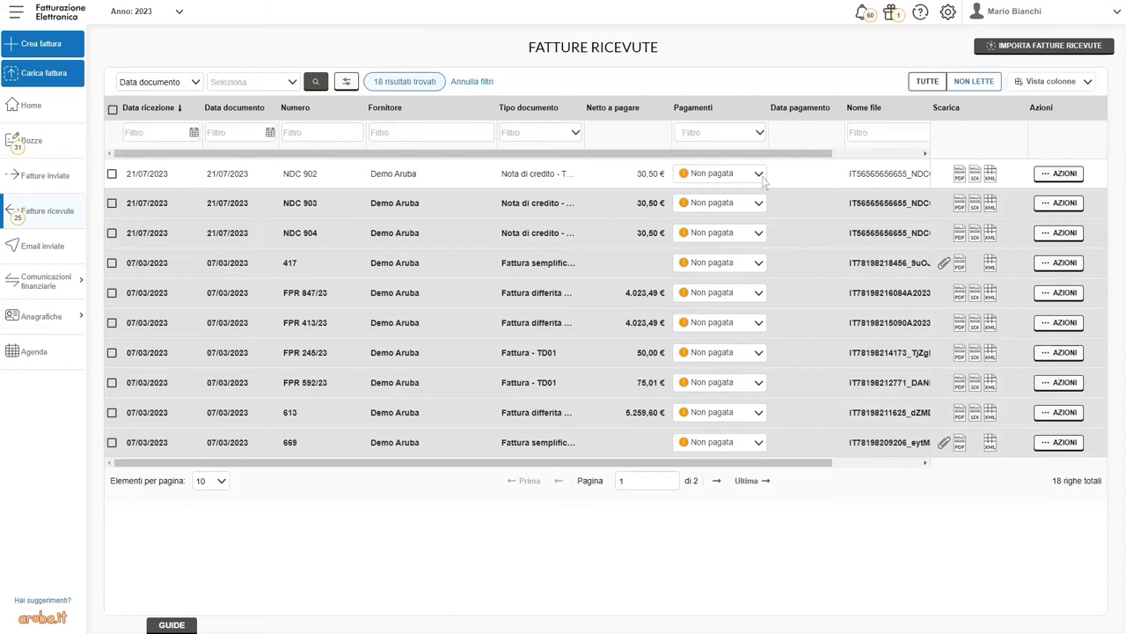
{"action": "left_click", "coordinate": [760, 176]}
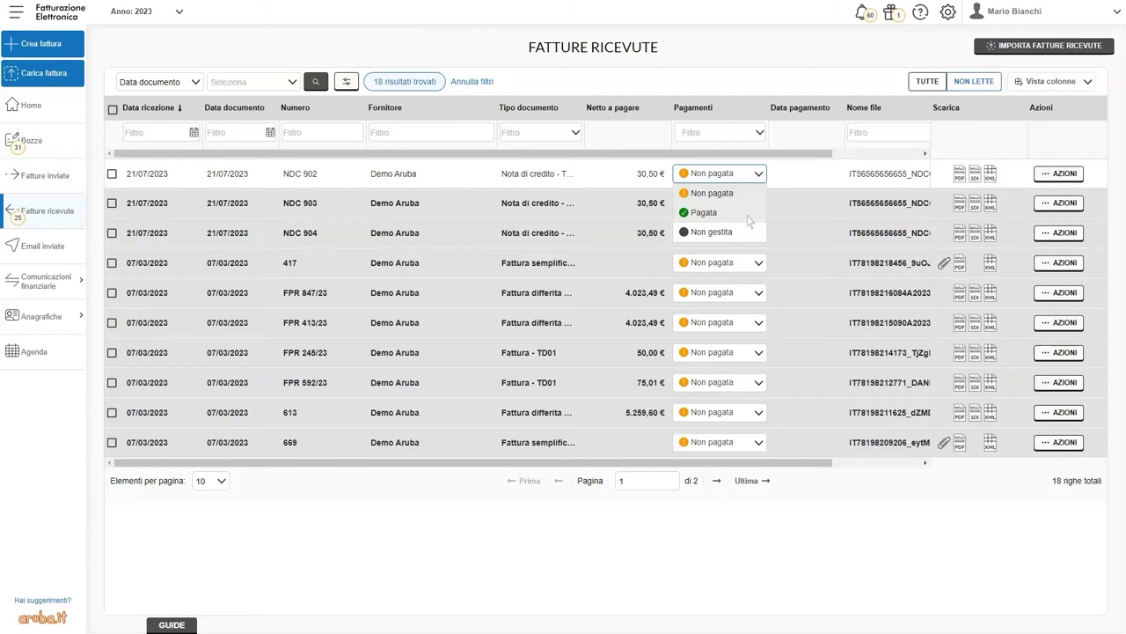
{"action": "left_click", "coordinate": [747, 216]}
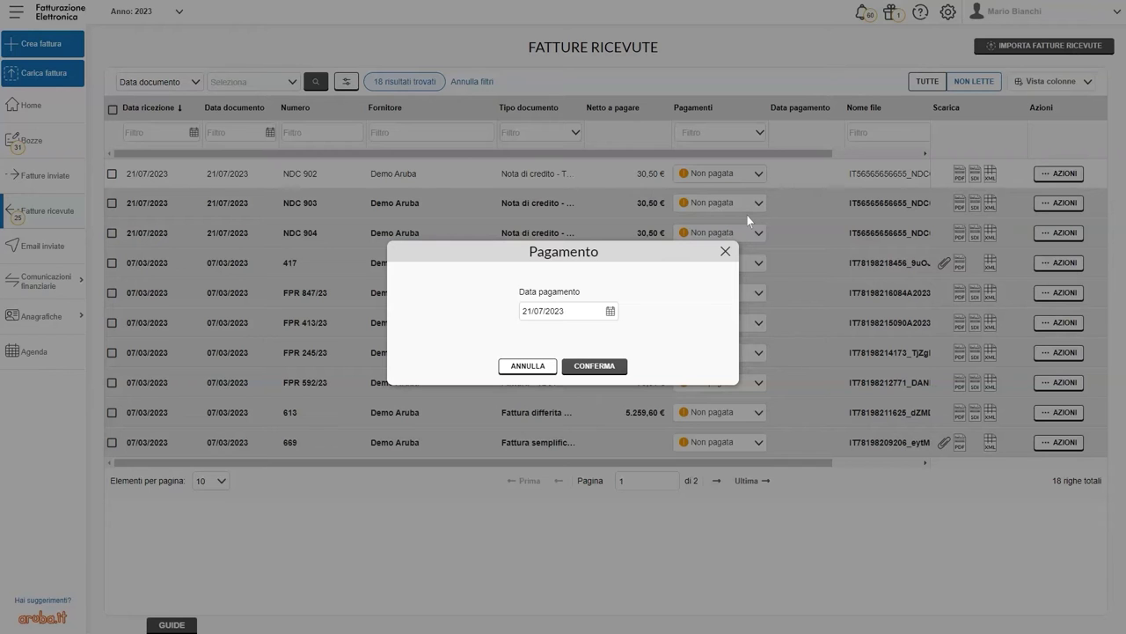
{"action": "left_click", "coordinate": [606, 369]}
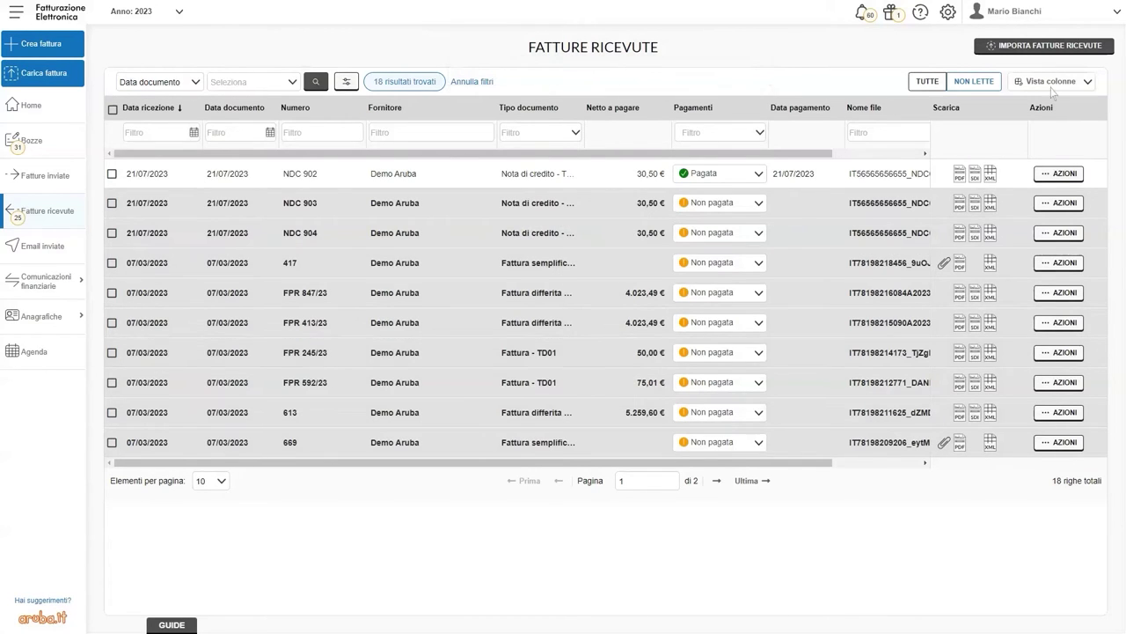
Review the column selection of the received invoices list and save the column view.
{"action": "left_click", "coordinate": [1091, 88]}
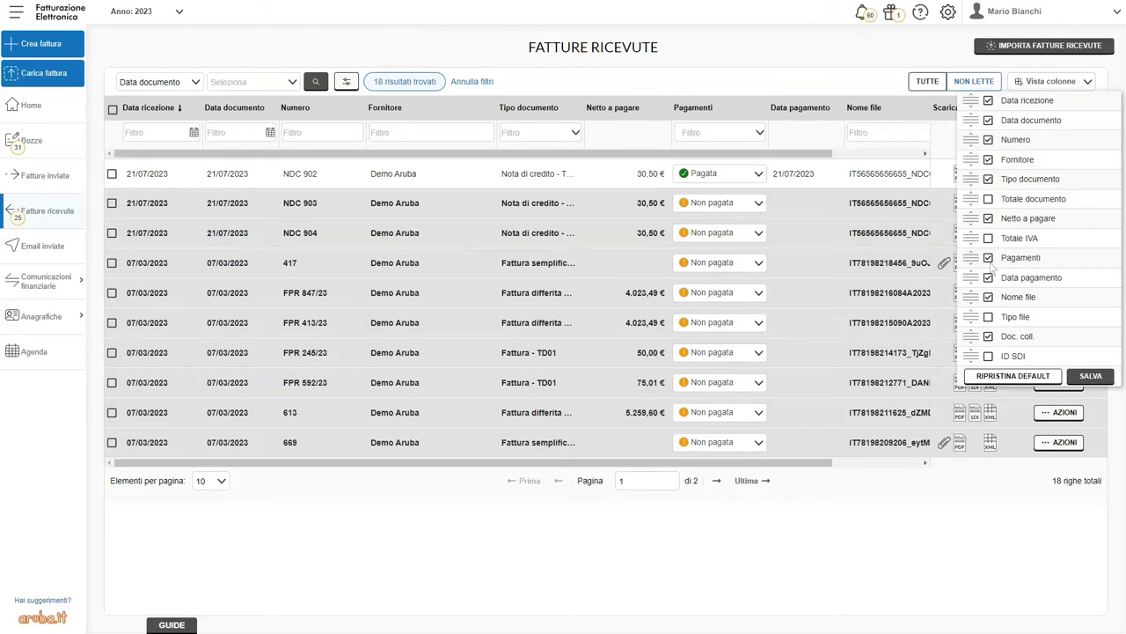
{"action": "left_click", "coordinate": [1091, 375]}
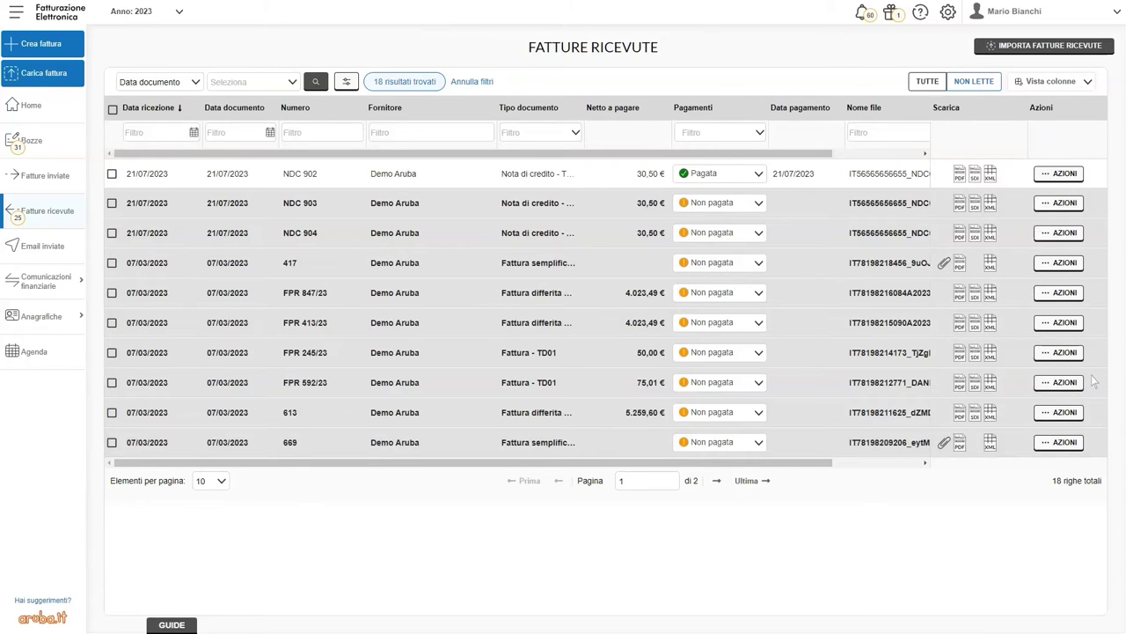
Select all invoices on the page and try the bulk actions Segna come pagate and Segna come non pagate without applying them.
{"action": "left_click", "coordinate": [113, 111]}
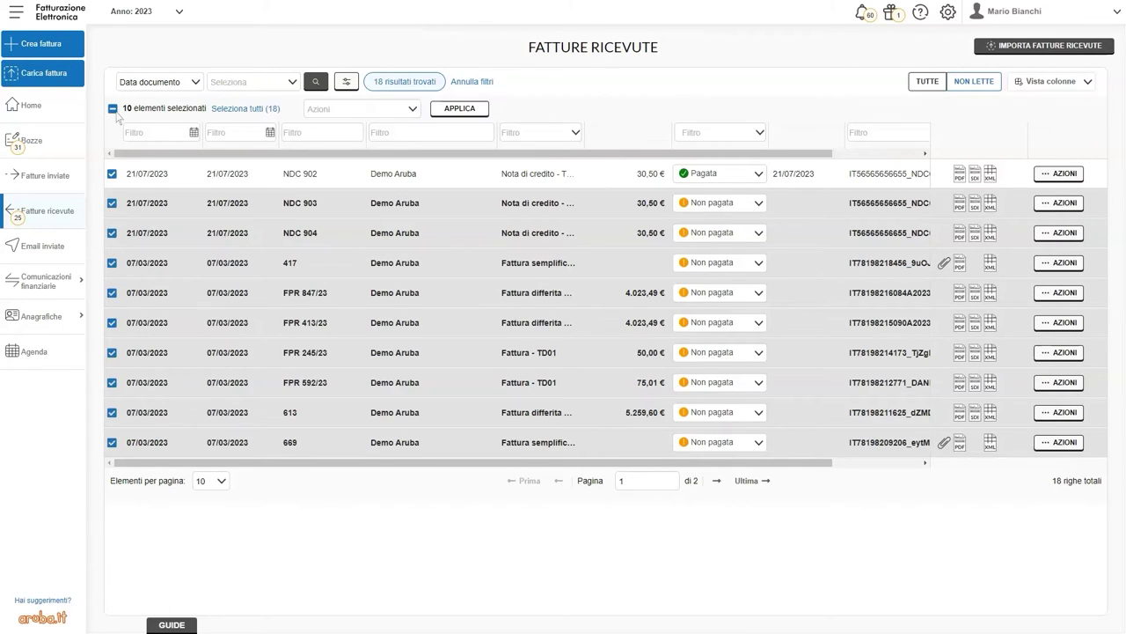
{"action": "left_click", "coordinate": [412, 112]}
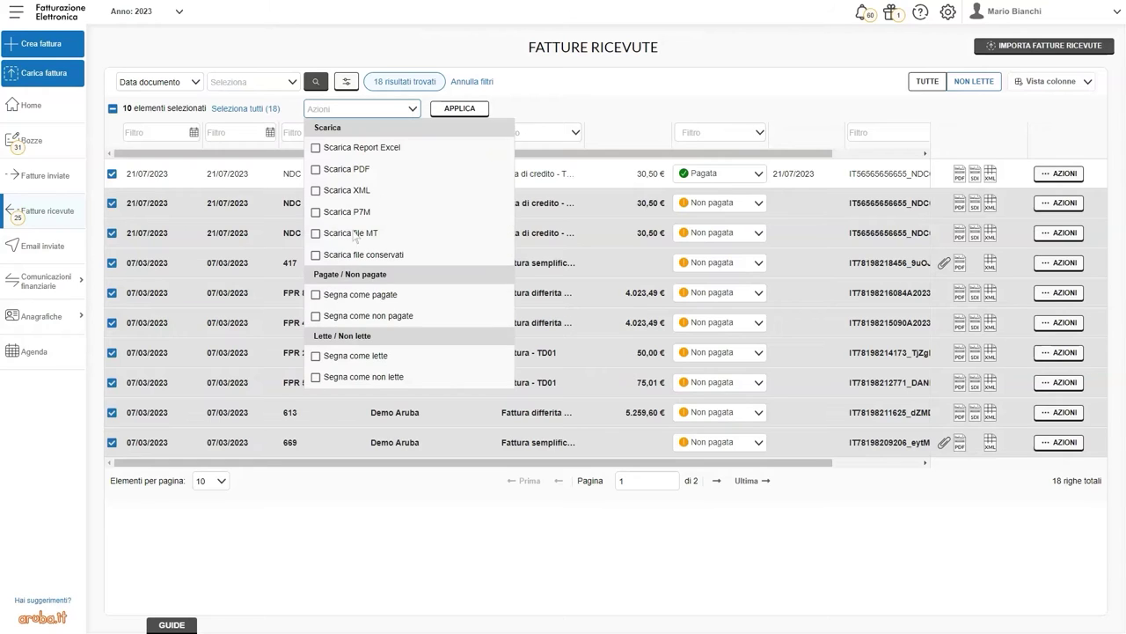
{"action": "left_click", "coordinate": [320, 298]}
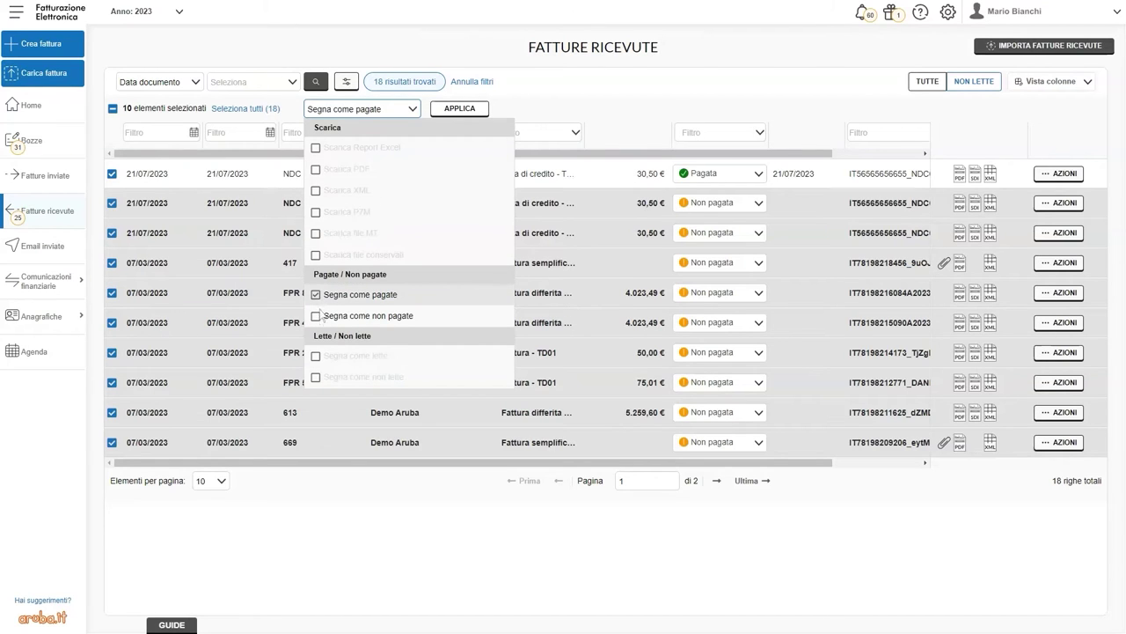
{"action": "left_click", "coordinate": [317, 317]}
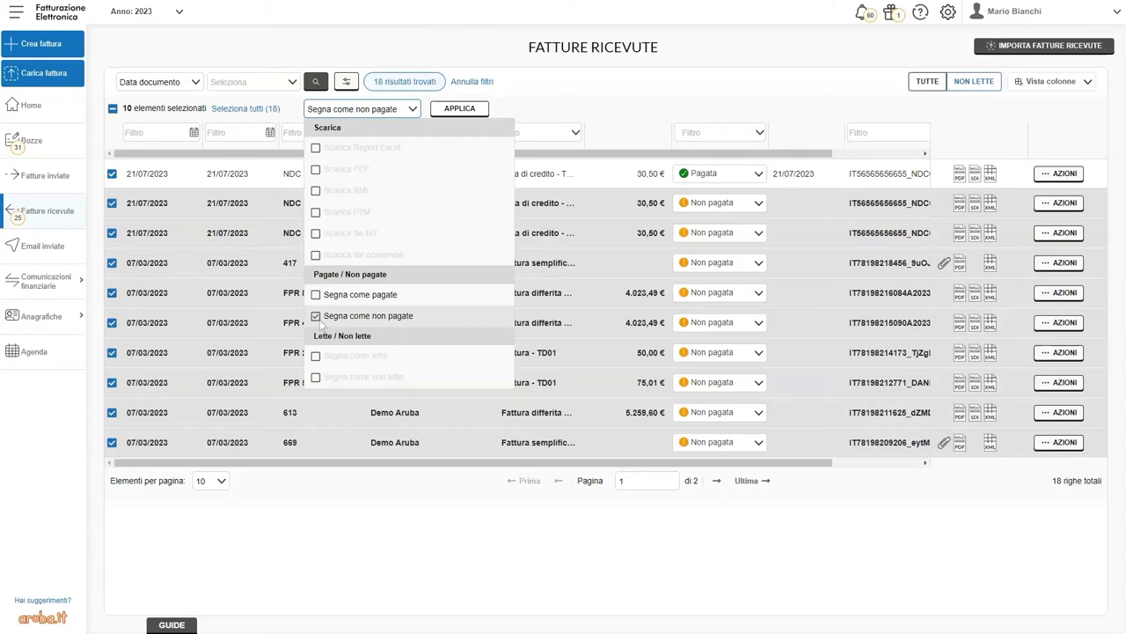
{"action": "left_click", "coordinate": [533, 112]}
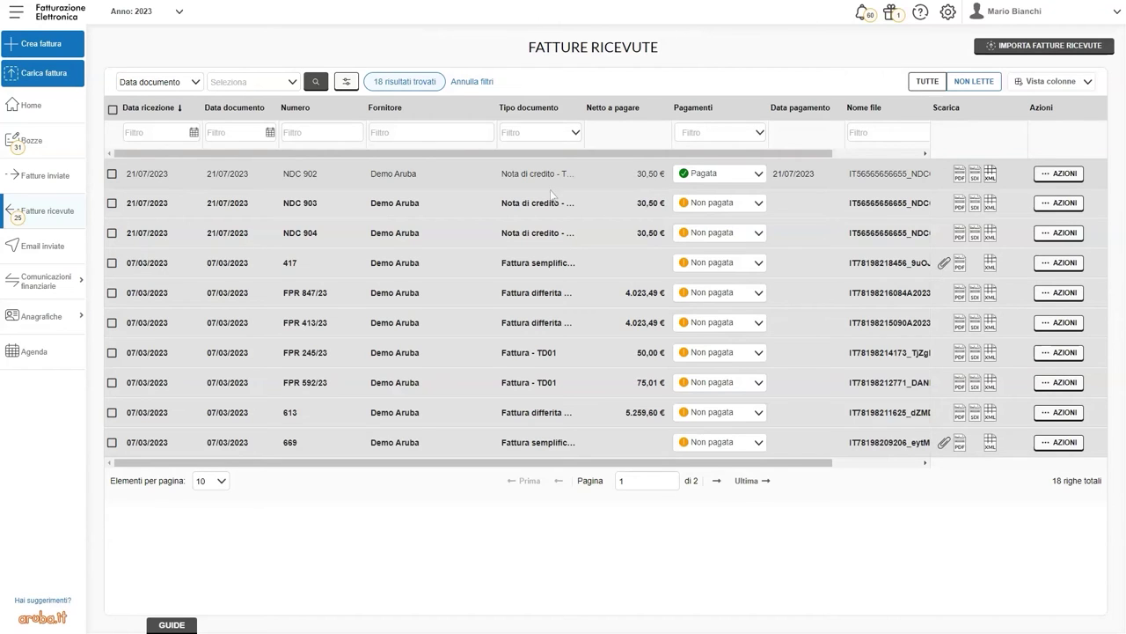
Reselect the page's invoices, try the download options up to Scarica file conservati without applying them, and reload the received invoices.
{"action": "left_click", "coordinate": [113, 109]}
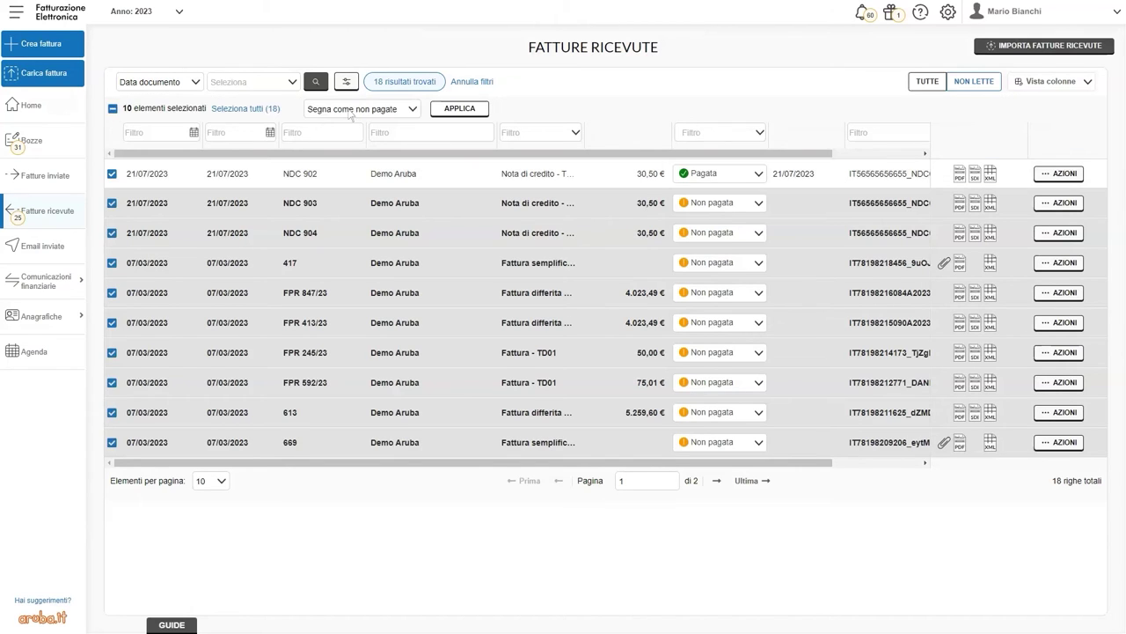
{"action": "left_click", "coordinate": [413, 109]}
{"action": "left_click", "coordinate": [316, 315]}
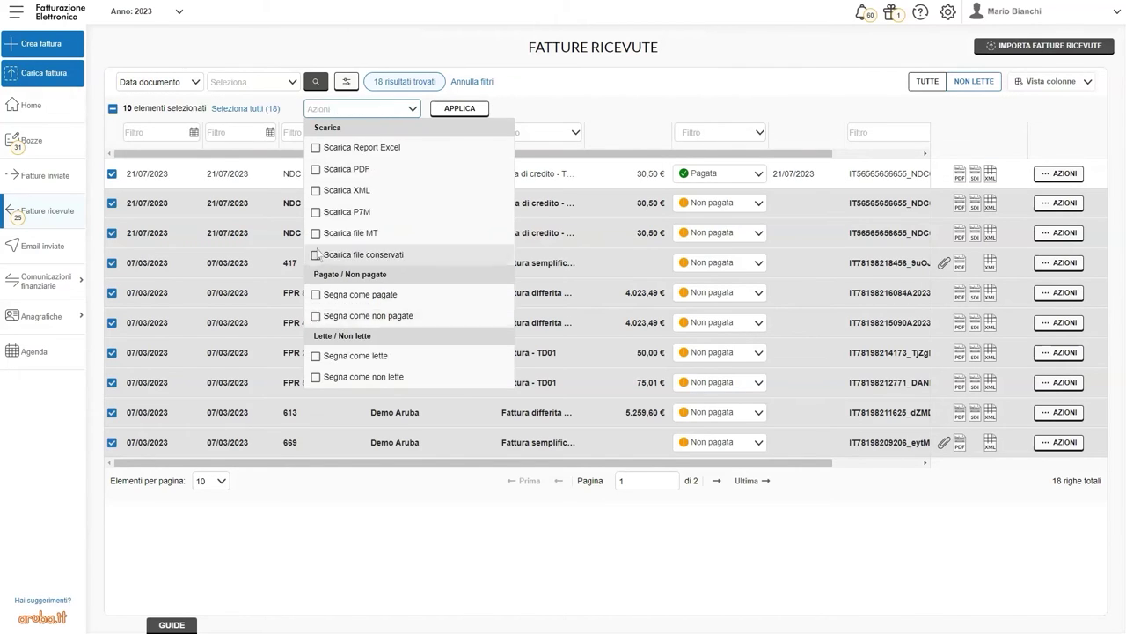
{"action": "left_click", "coordinate": [316, 148]}
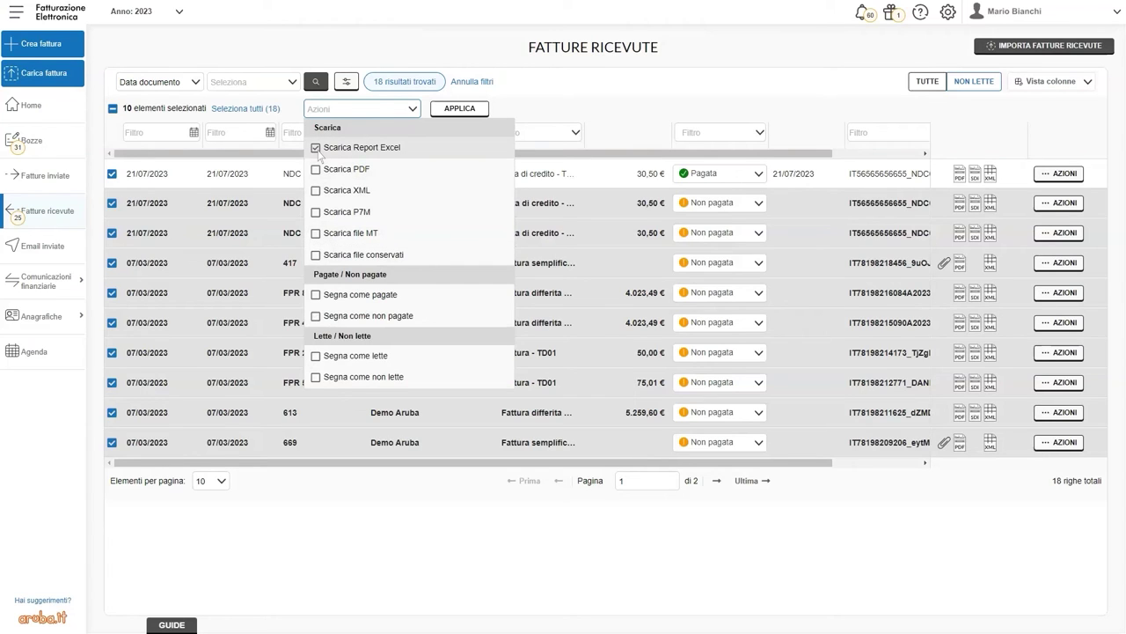
{"action": "left_click", "coordinate": [317, 149]}
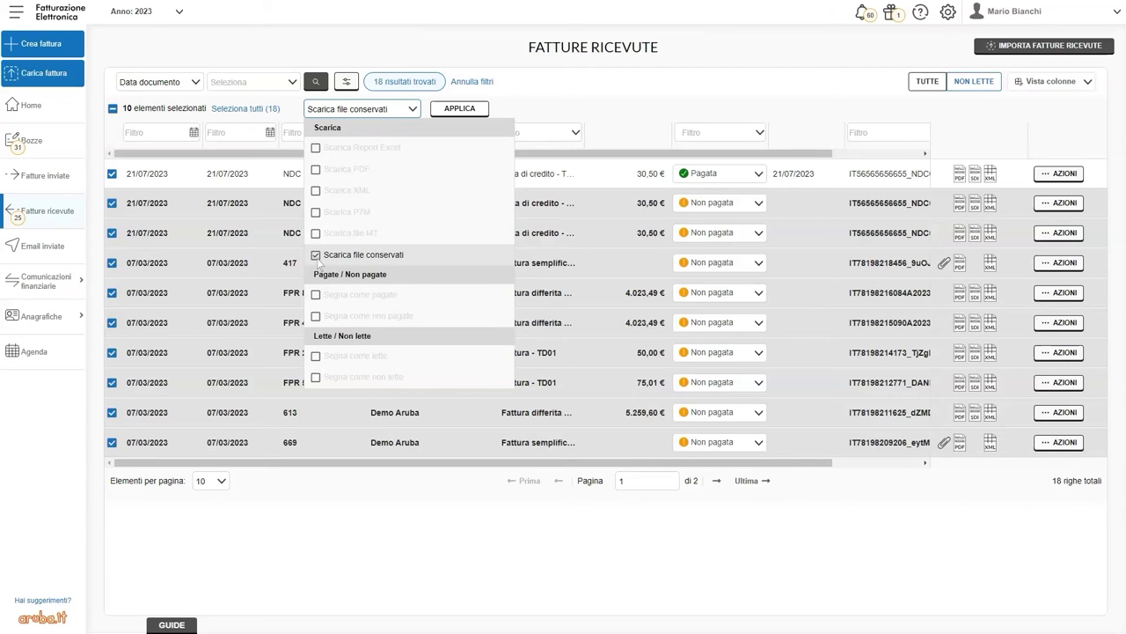
{"action": "left_click", "coordinate": [532, 112]}
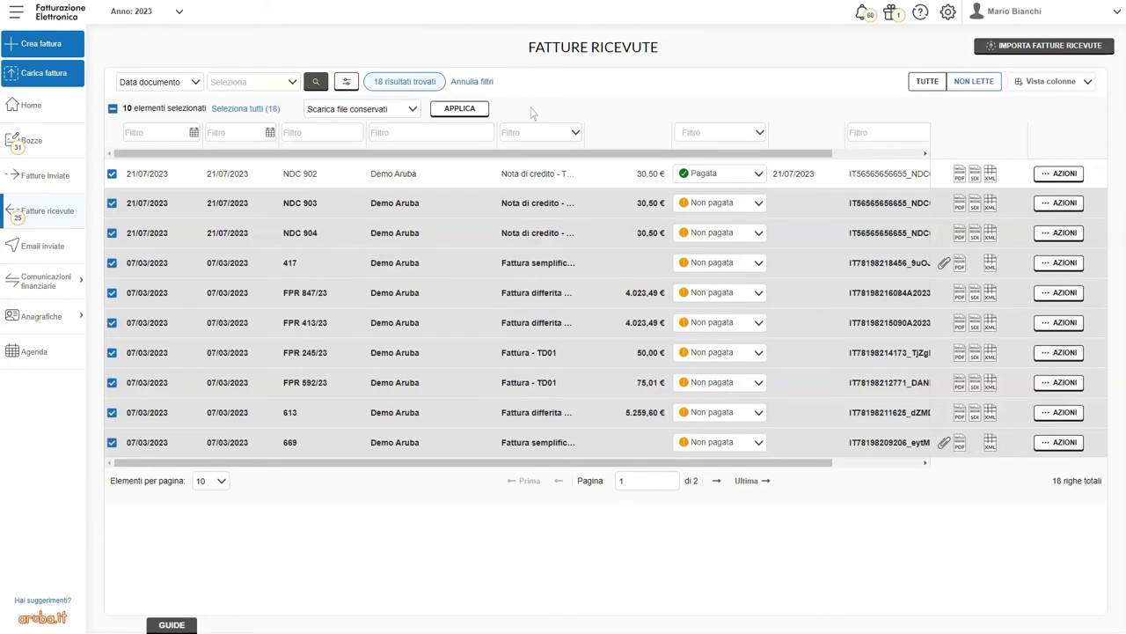
{"action": "left_click", "coordinate": [76, 218]}
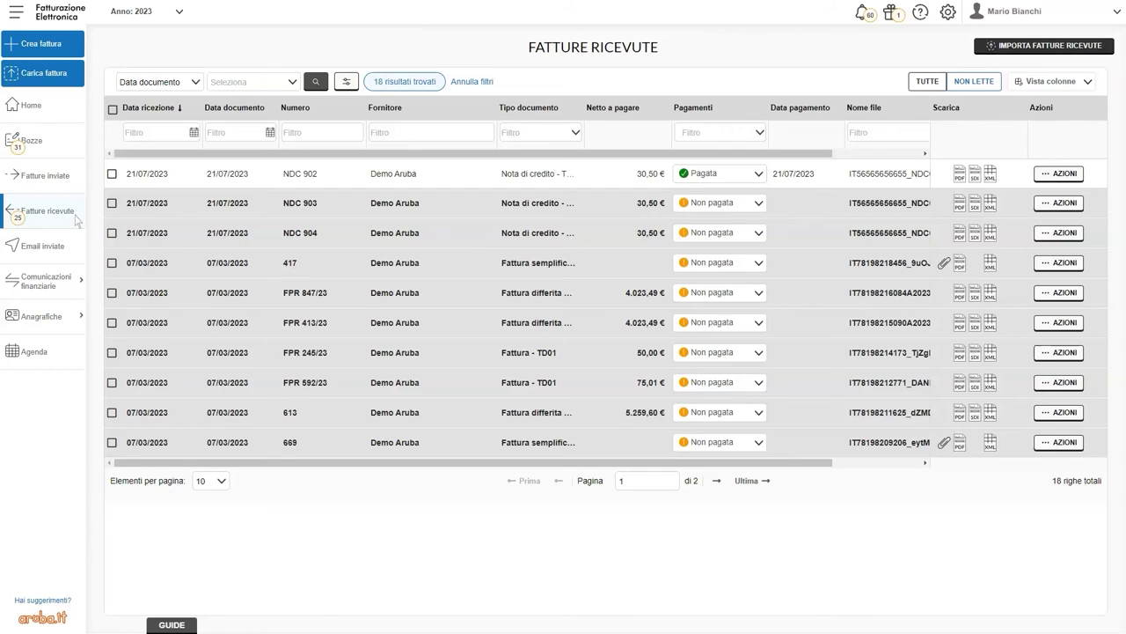
Examine the requirements for importing received invoices in the Importa fatture ricevute dialog, and close it.
{"action": "left_click", "coordinate": [1041, 48]}
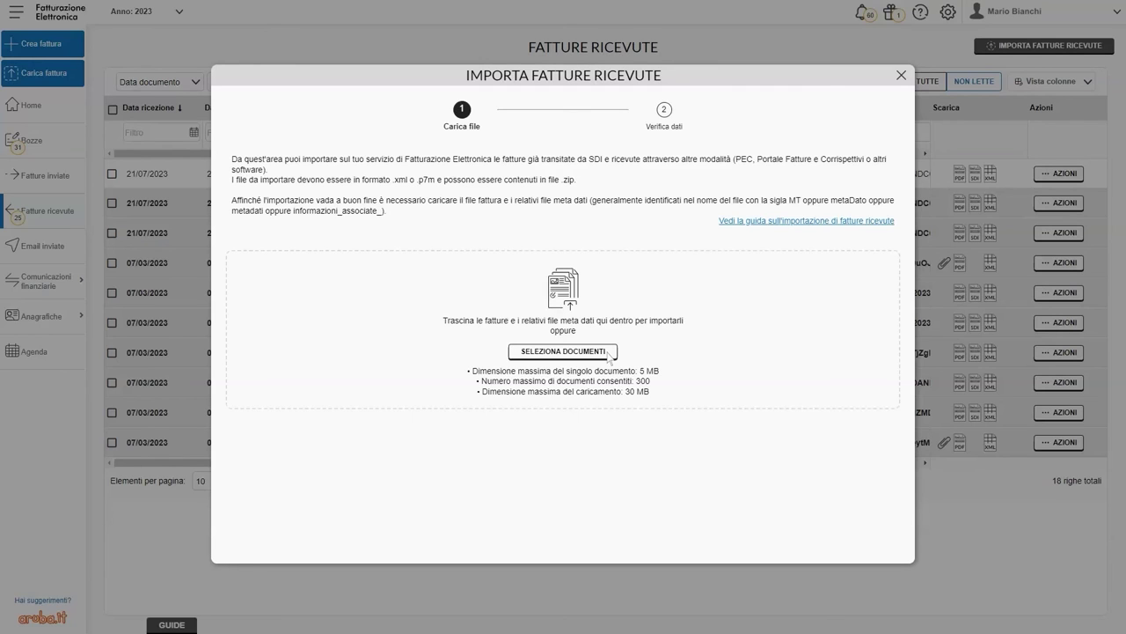
{"action": "left_click", "coordinate": [901, 76]}
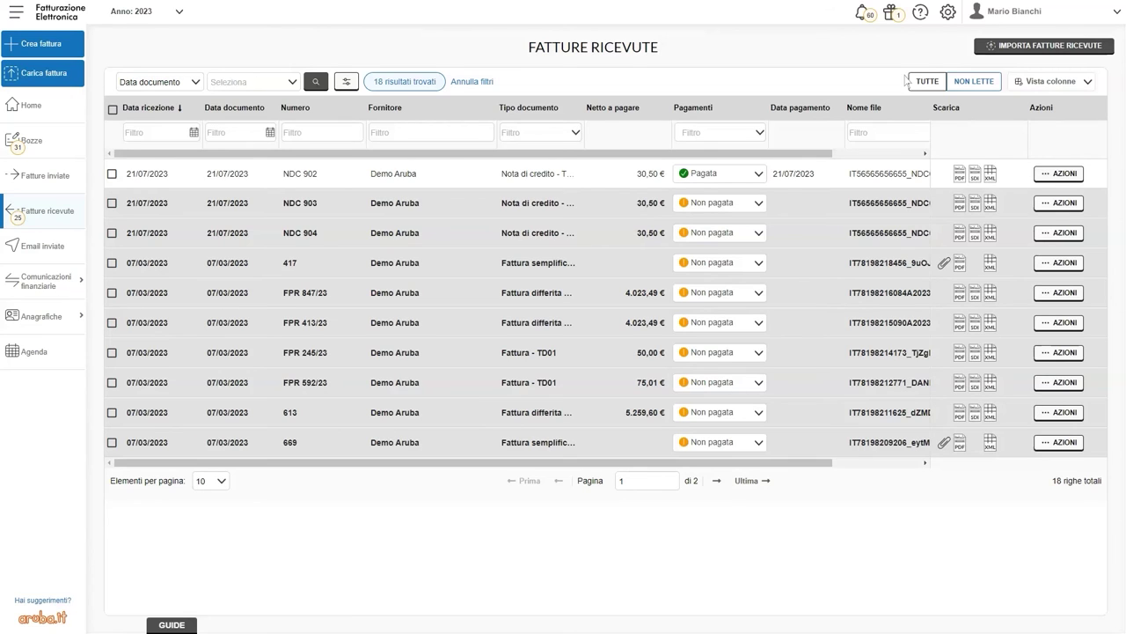
Check the actions available for invoice FPR 245/23, and link credit note NDC 903 to the supplier's invoice 904 from fiscal year 2023.
{"action": "left_click", "coordinate": [1065, 353]}
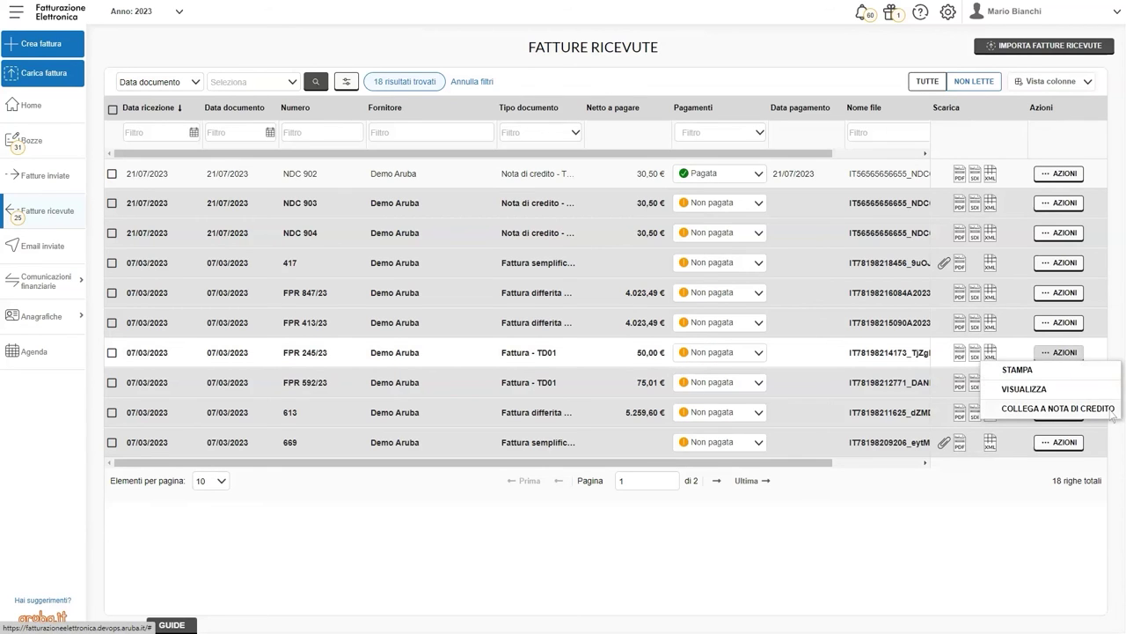
{"action": "left_click", "coordinate": [1075, 203]}
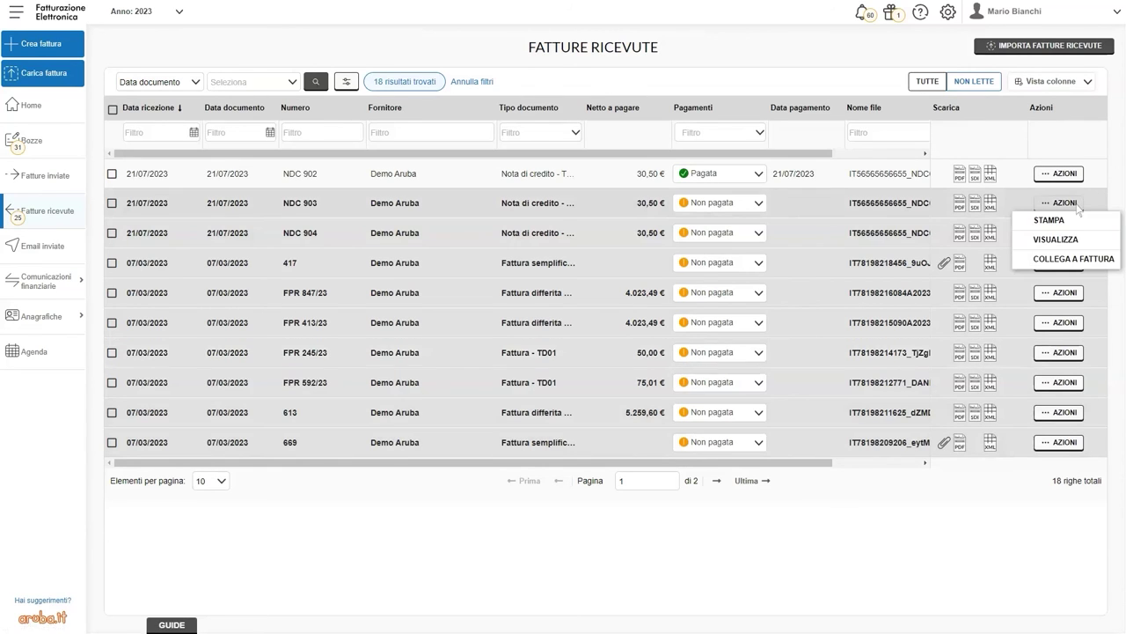
{"action": "left_click", "coordinate": [1075, 259]}
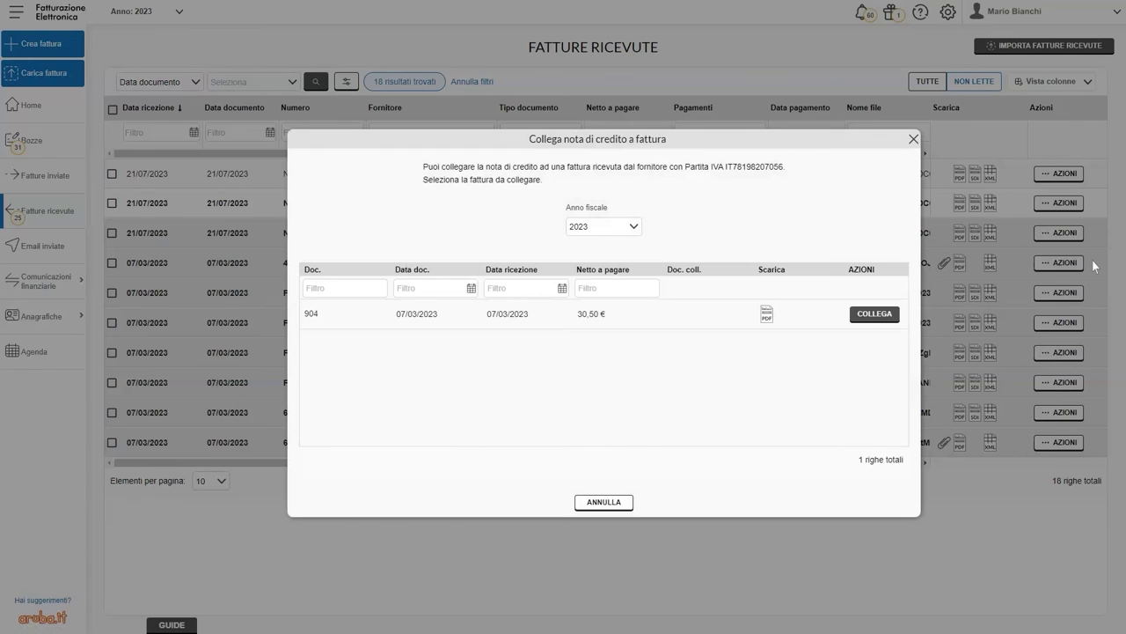
{"action": "left_click", "coordinate": [880, 314]}
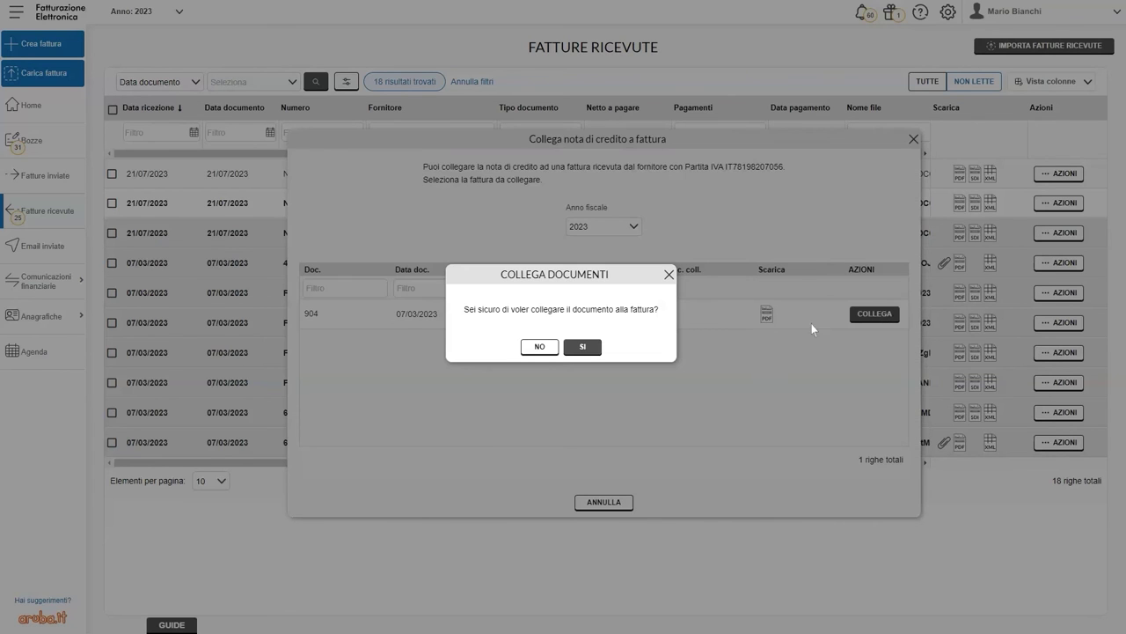
{"action": "left_click", "coordinate": [583, 347]}
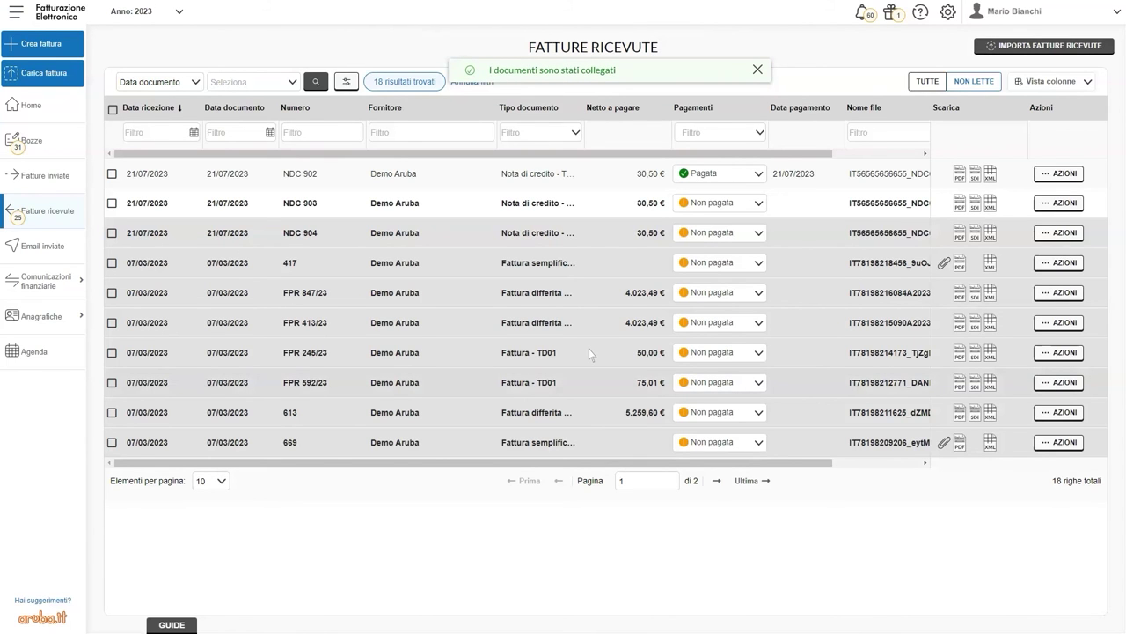
Open the details of credit note NDC 902 and examine its document preview and the supplier information.
{"action": "left_click", "coordinate": [615, 174]}
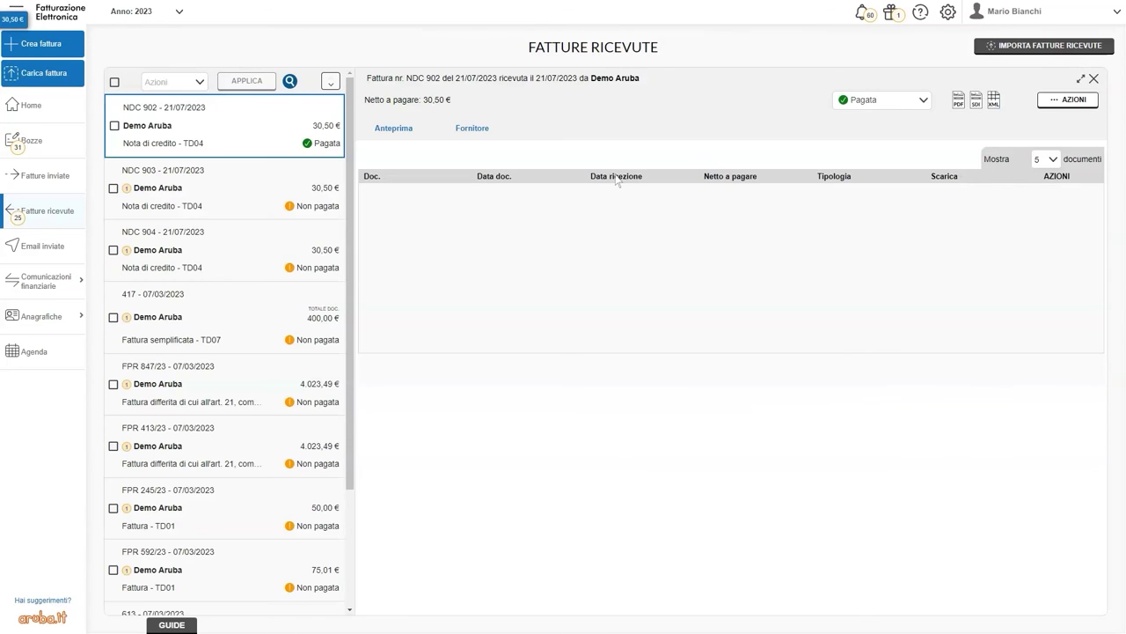
{"action": "left_click", "coordinate": [414, 130]}
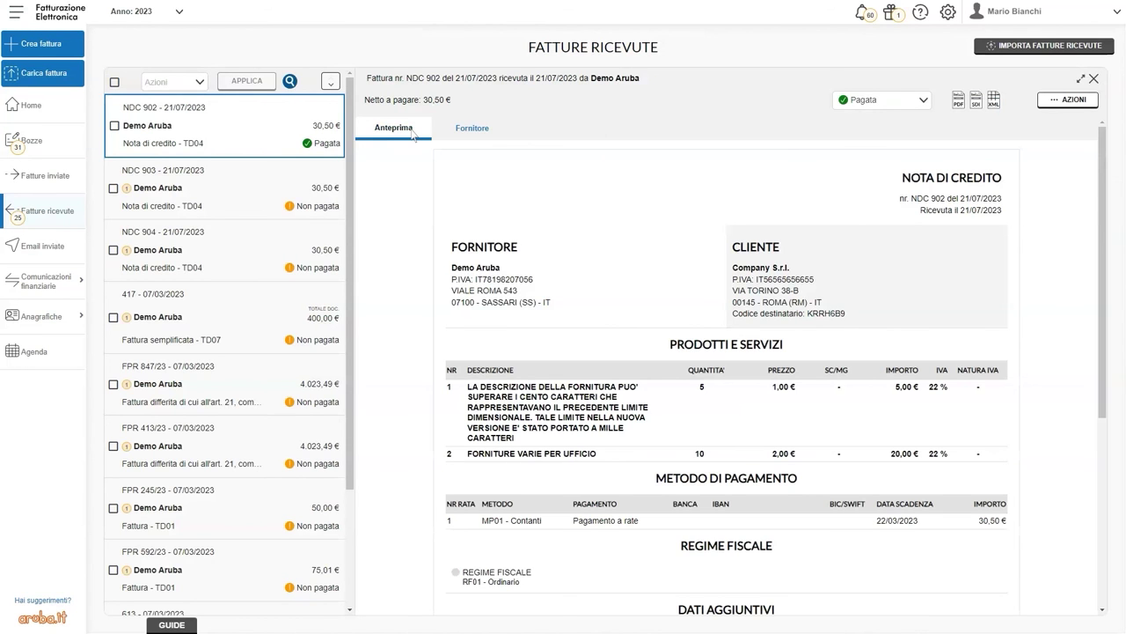
{"action": "left_click", "coordinate": [485, 130]}
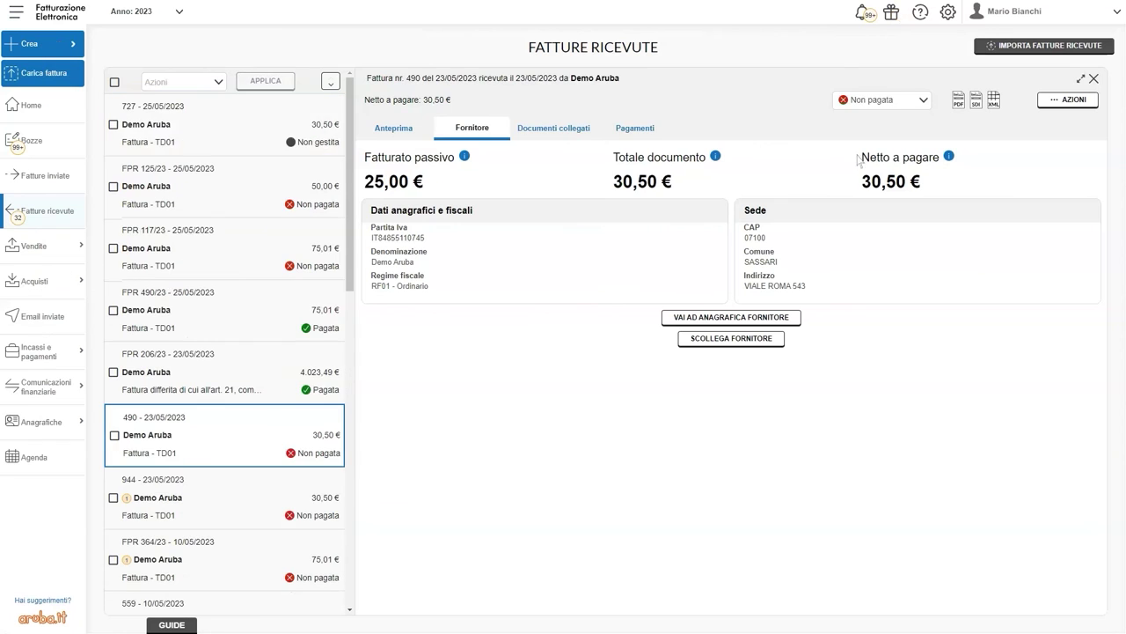
Examine the linked documents of invoice 490, including the actions for order ORA 5/2023, and its payment instalments.
{"action": "left_click", "coordinate": [580, 132]}
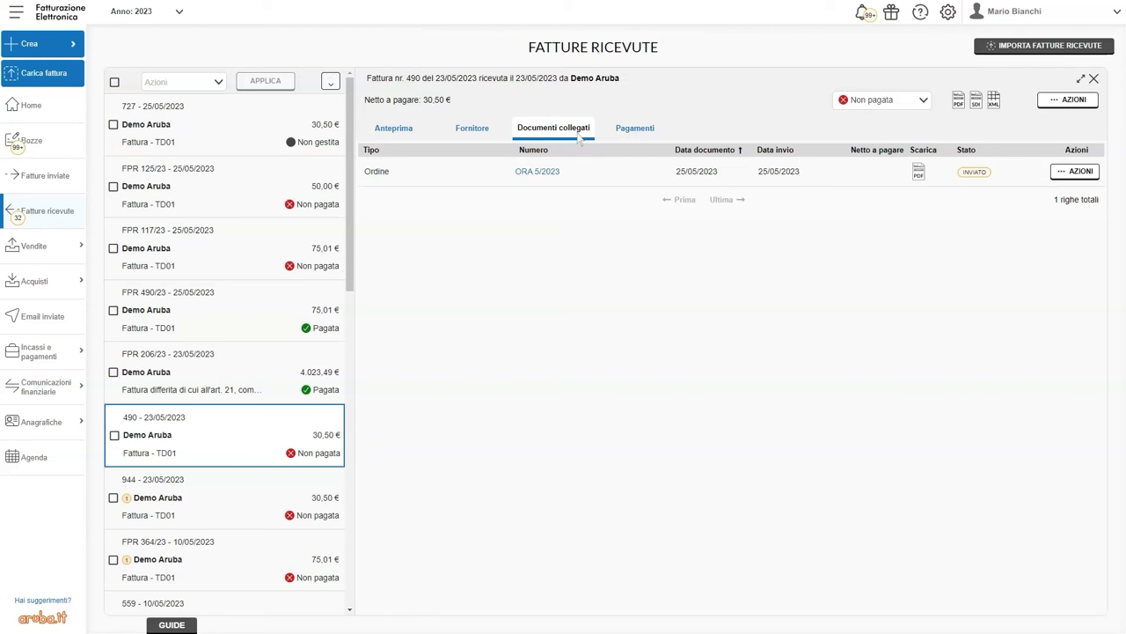
{"action": "left_click", "coordinate": [1088, 177]}
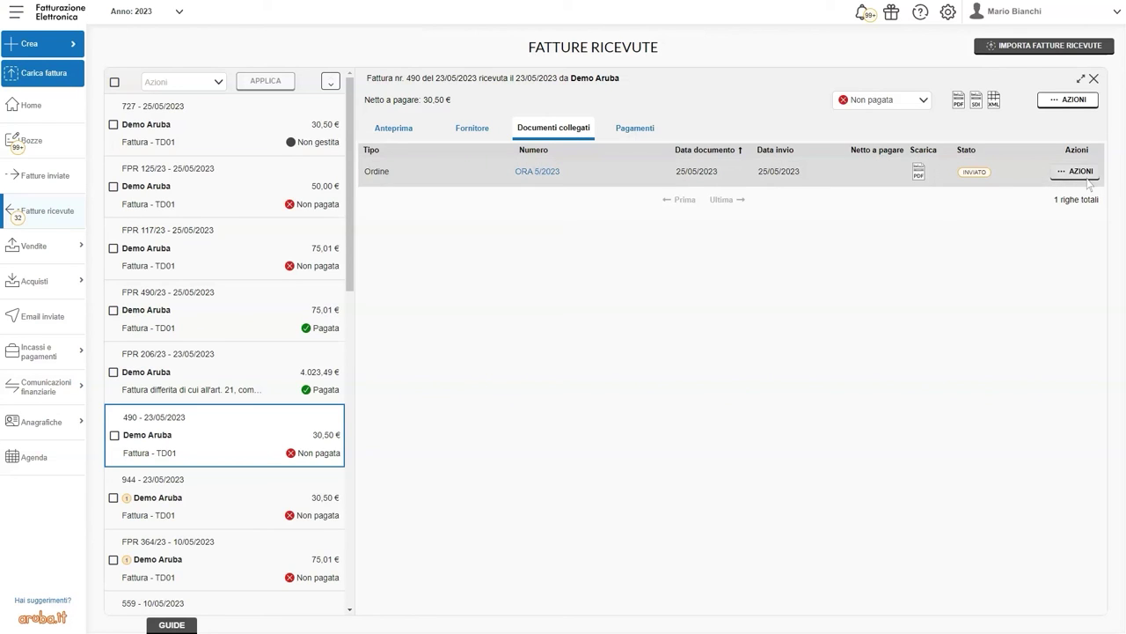
{"action": "left_click", "coordinate": [1039, 262]}
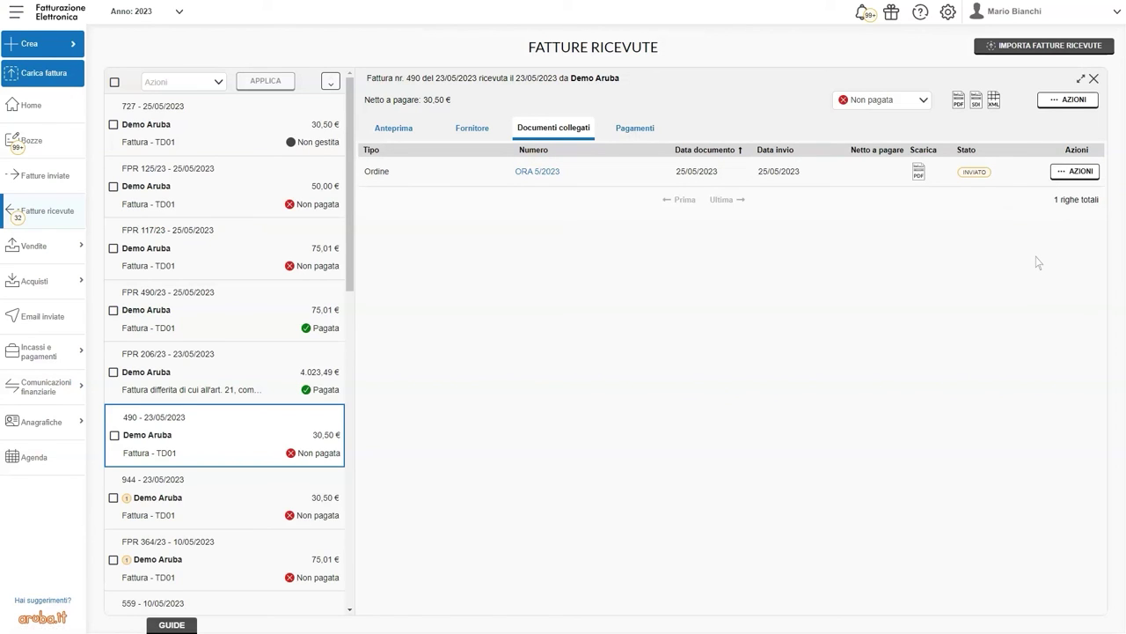
{"action": "left_click", "coordinate": [656, 135]}
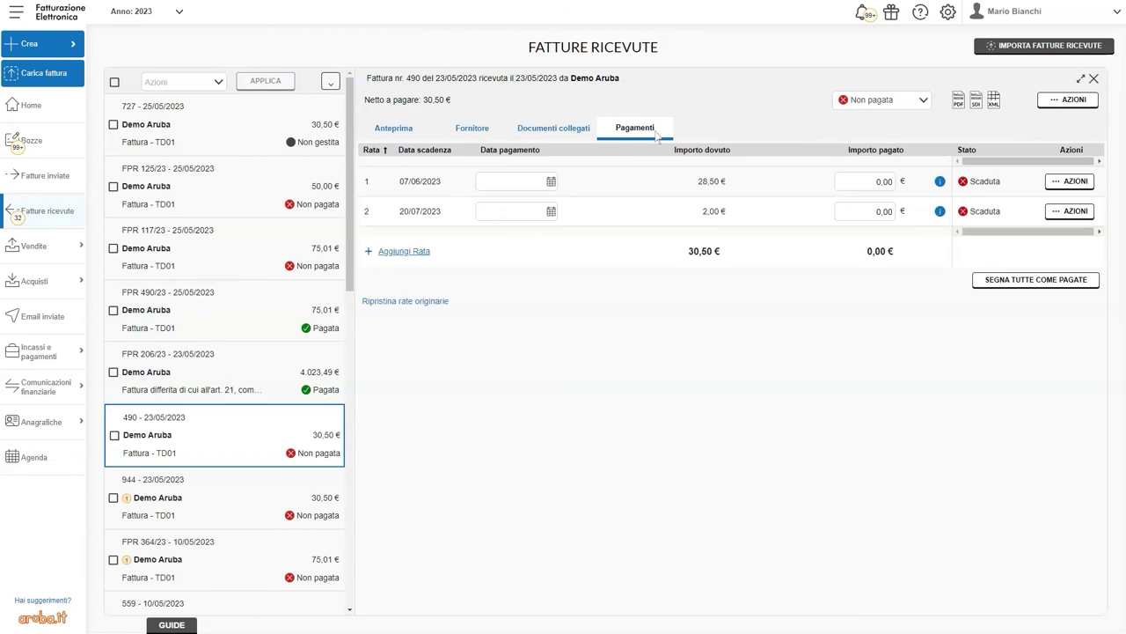